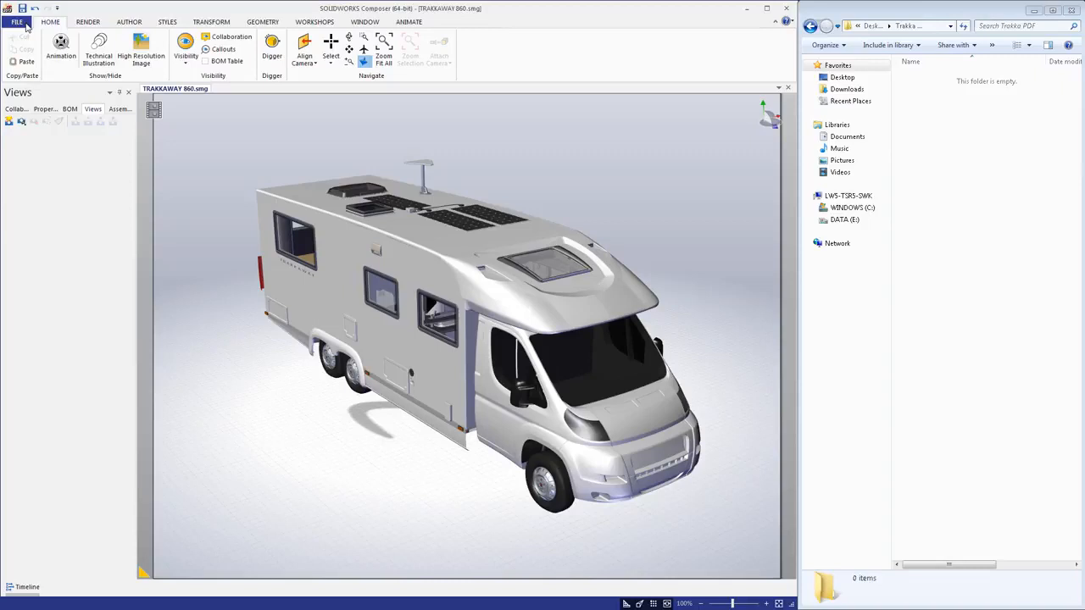
- Publish the motorhome model as TRAKKAWAY 860.pdf in the Trakka PDF folder, with embedded SMG enhanced content
left_click(26, 24)
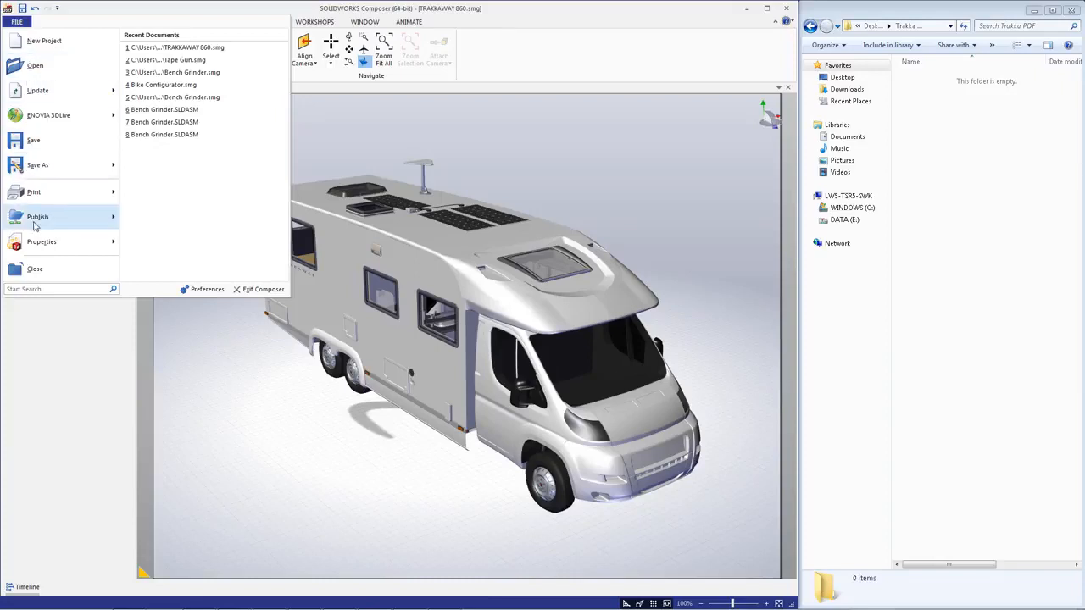
mouse_move(36, 225)
left_click(150, 80)
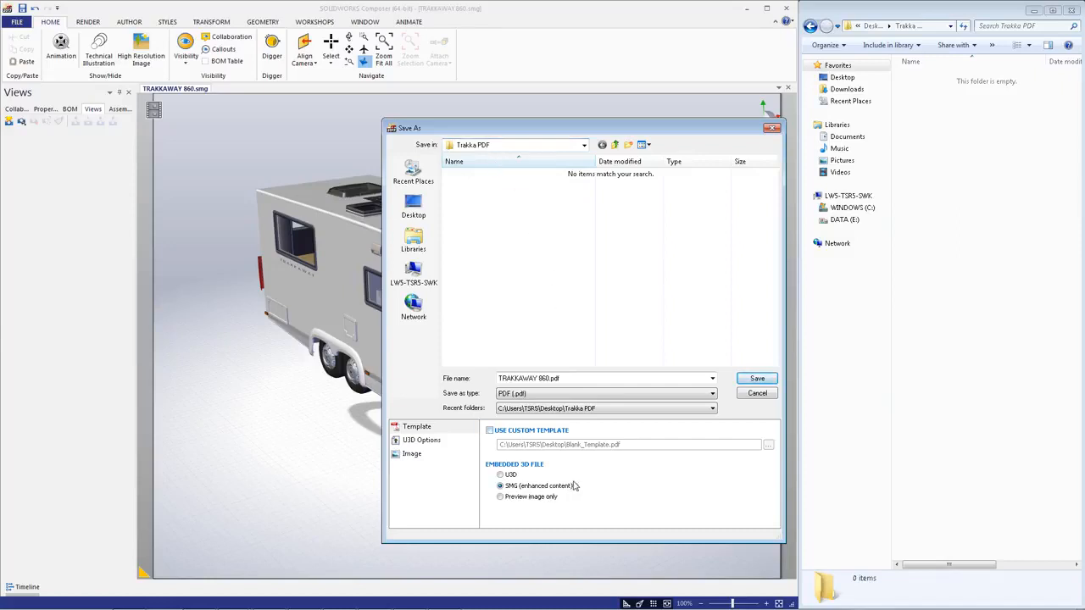
left_click(749, 380)
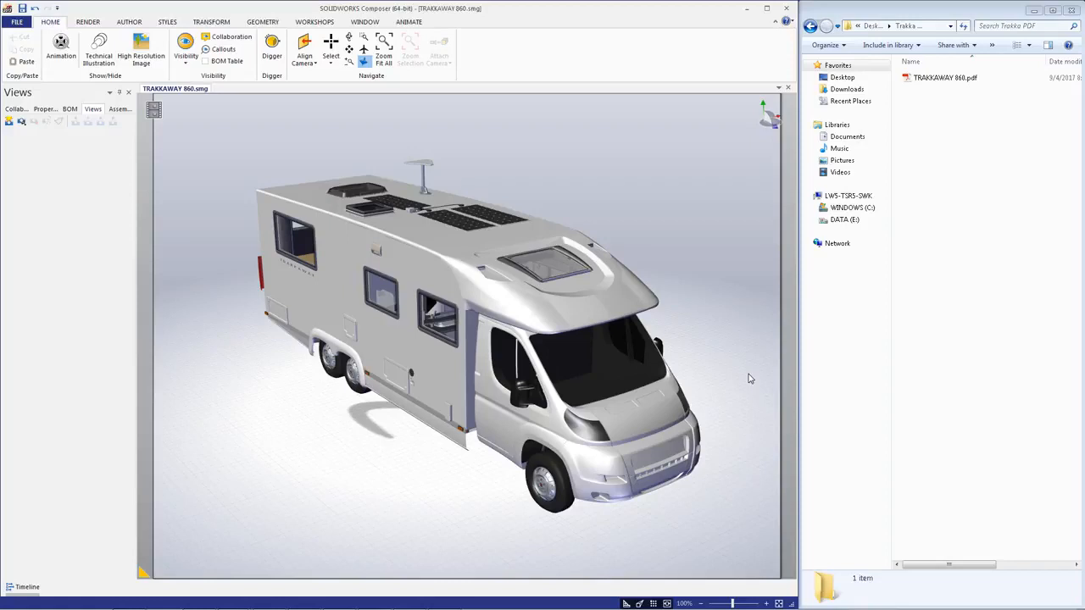
- Open the published TRAKKAWAY 860.pdf in Acrobat Reader and arrange its window to view the default page layout
double_click(945, 78)
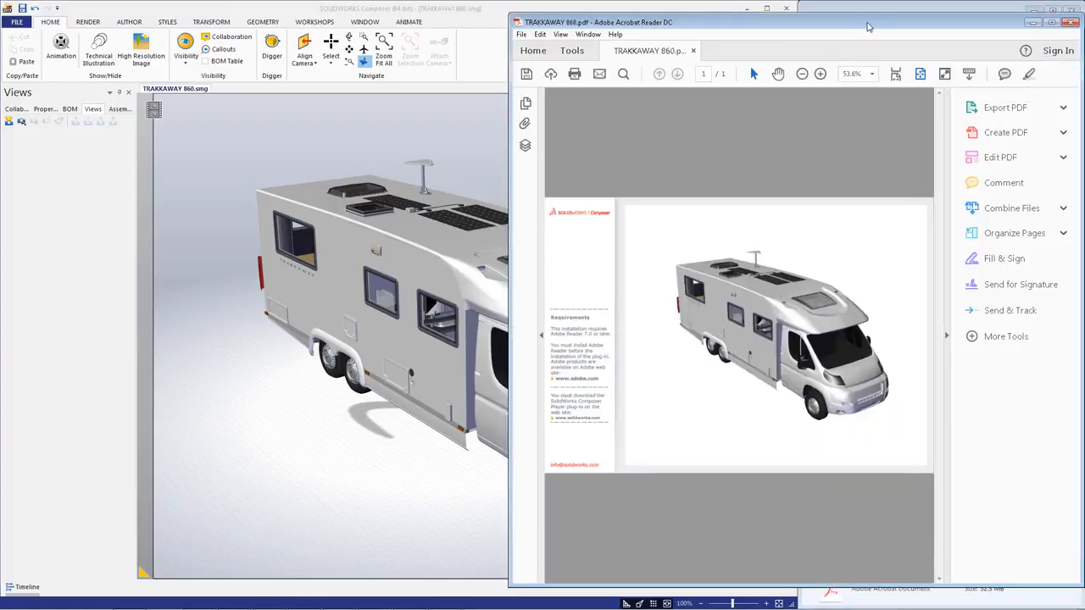
left_click_drag(867, 27, 591, 26)
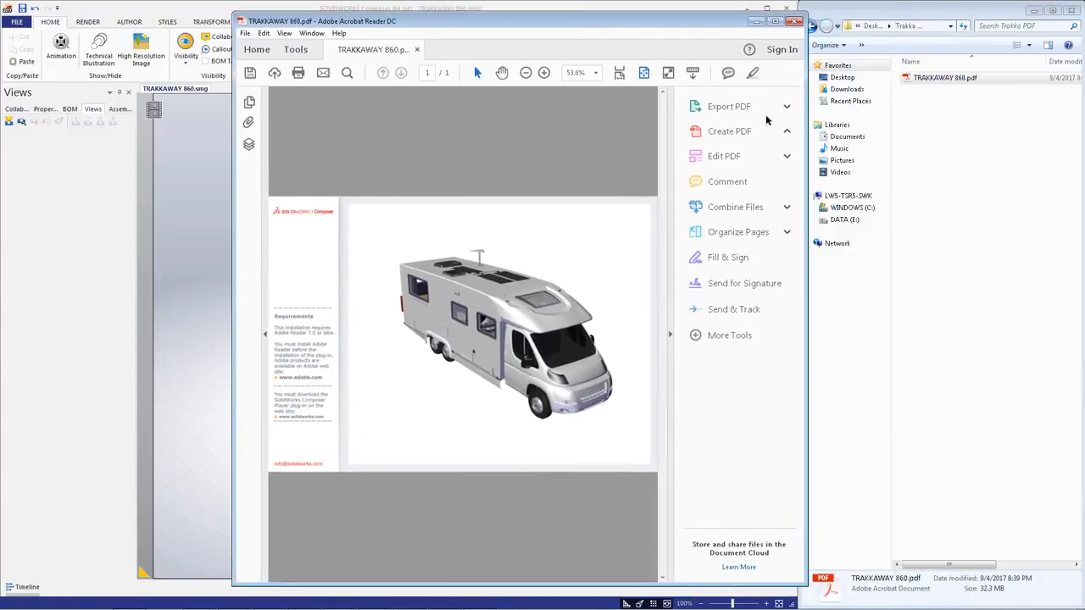
left_click_drag(807, 161, 1026, 166)
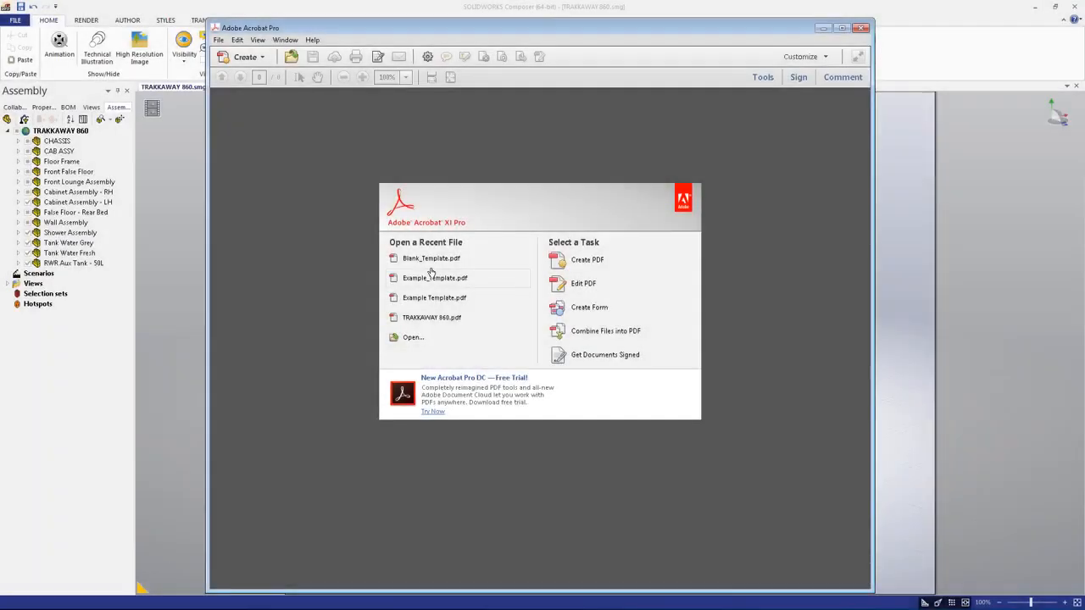
- Open Blank_Template.pdf in Acrobat Pro and add a radio button field about 7.8 by 5.5 inches across the page's upper part
left_click(429, 260)
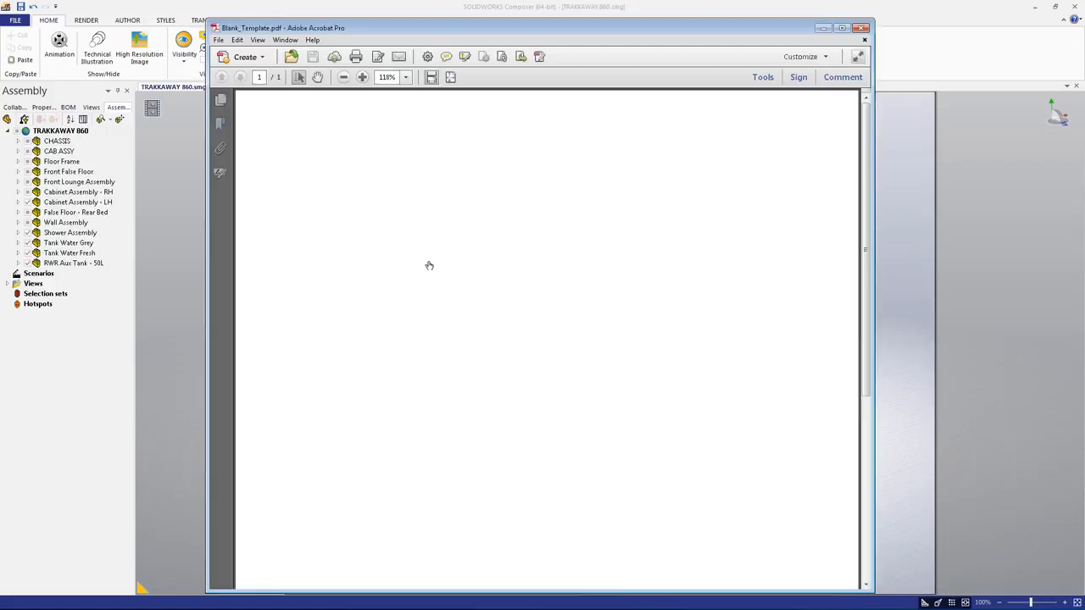
left_click(763, 76)
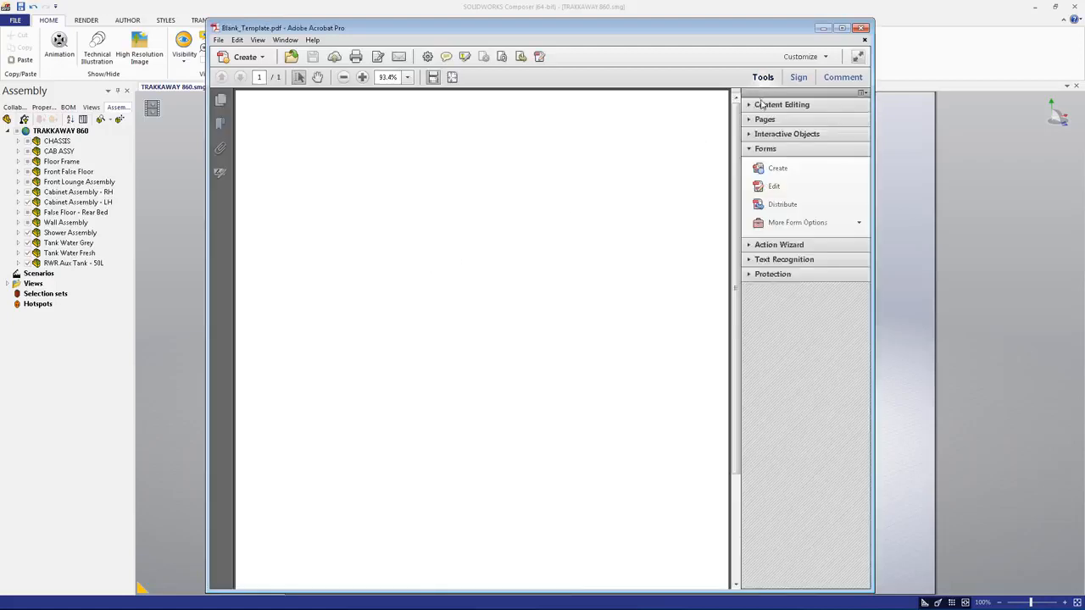
left_click(774, 185)
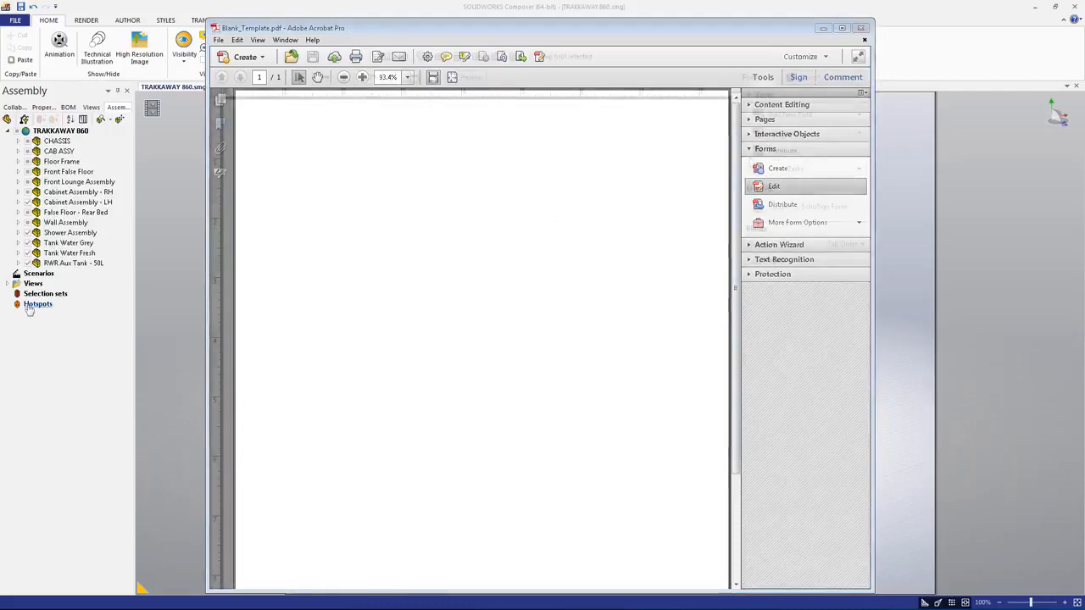
left_click(810, 114)
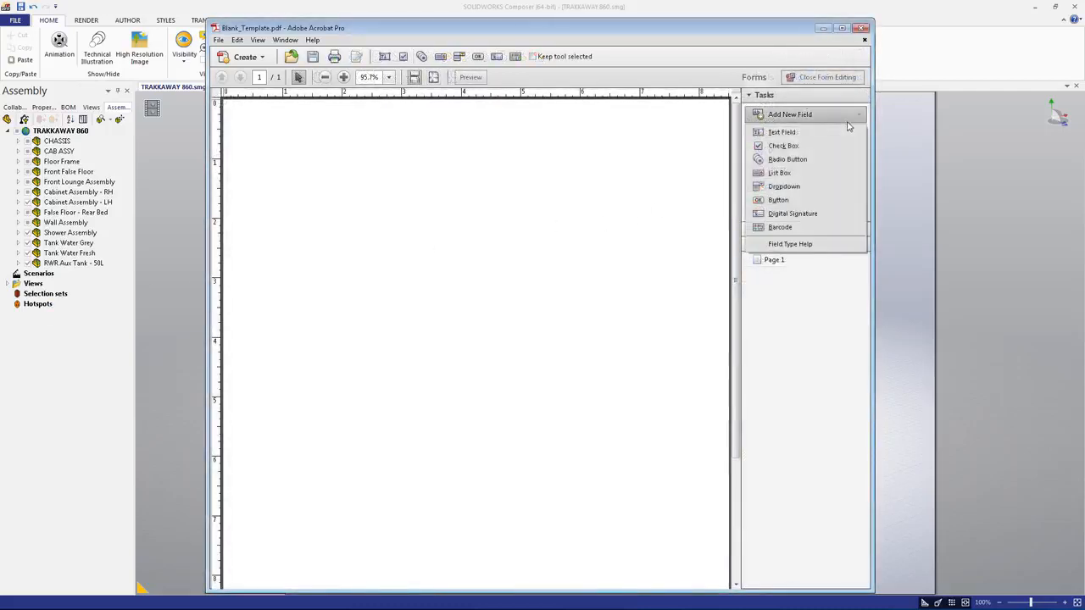
left_click(816, 167)
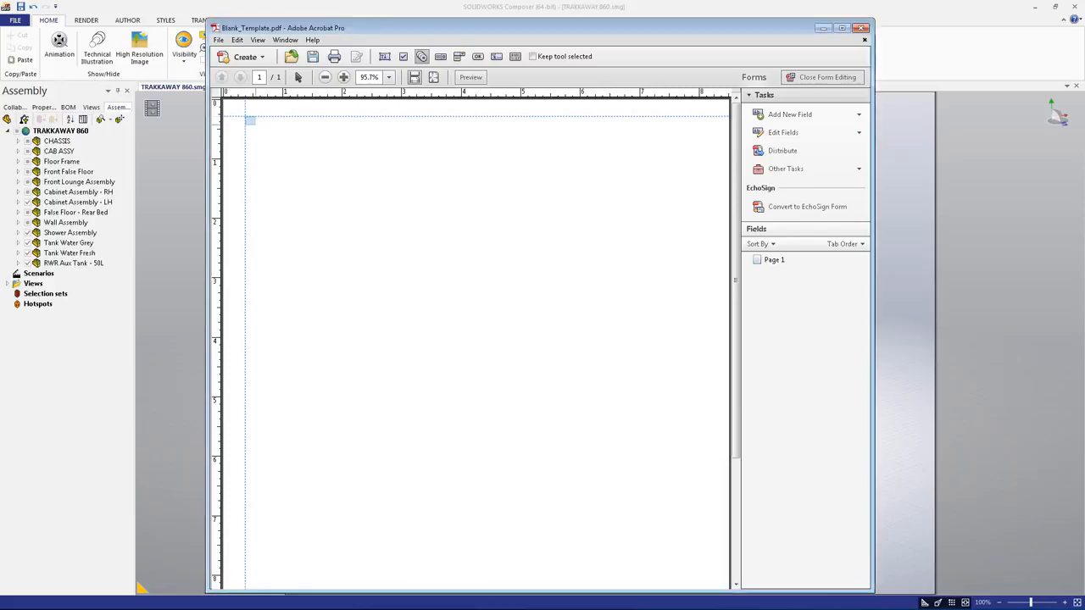
left_click_drag(255, 124, 709, 443)
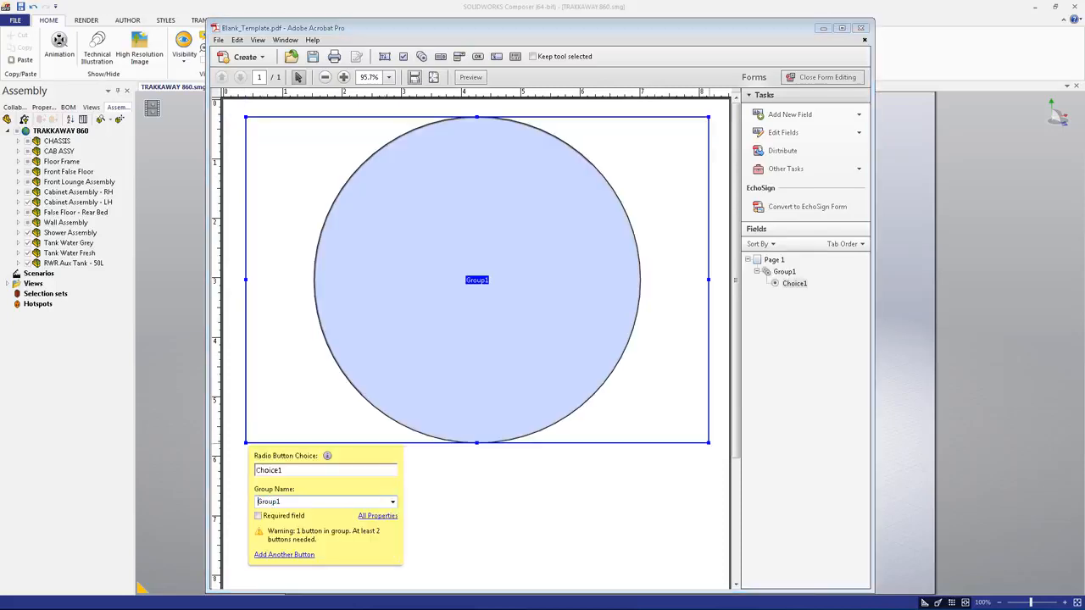
- Name the radio button's group SeemageReplace, save the template and return to SOLIDWORKS Composer
double_click(302, 503)
type("Se")
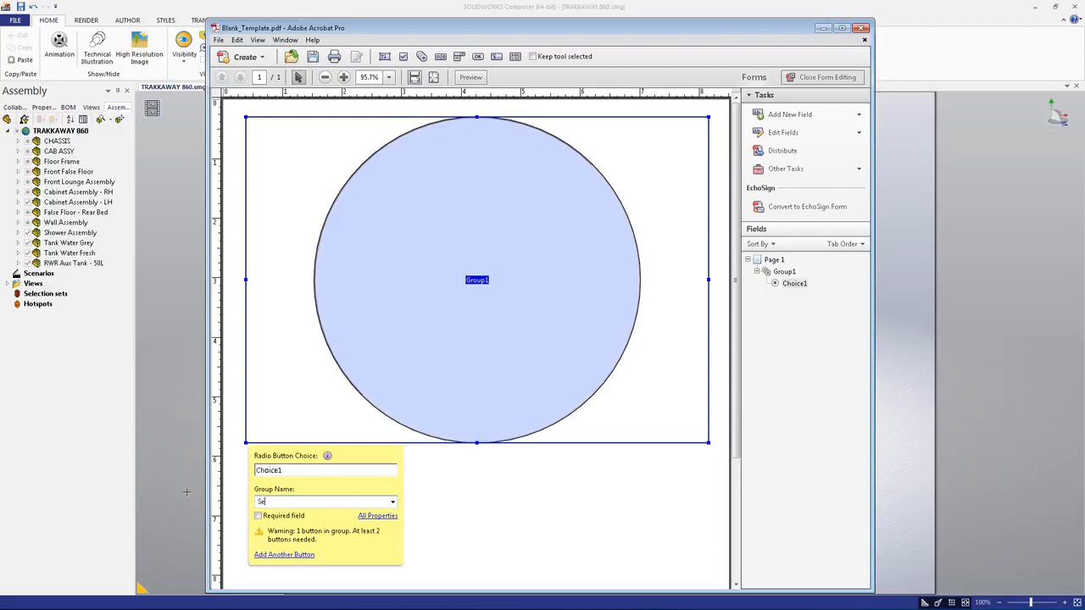
type("emageREplace")
key("Return")
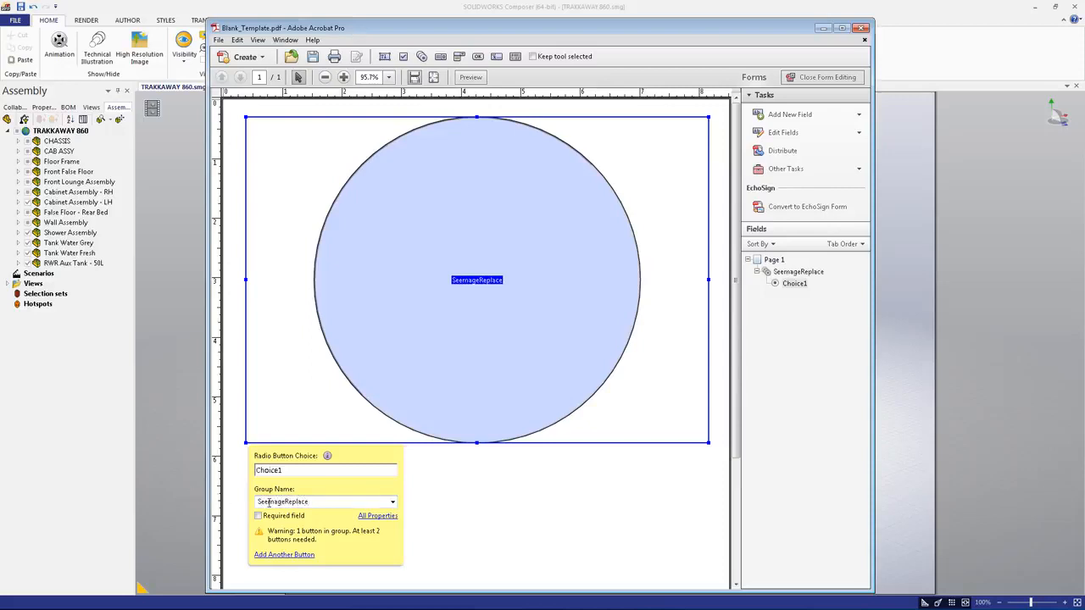
left_click(448, 531)
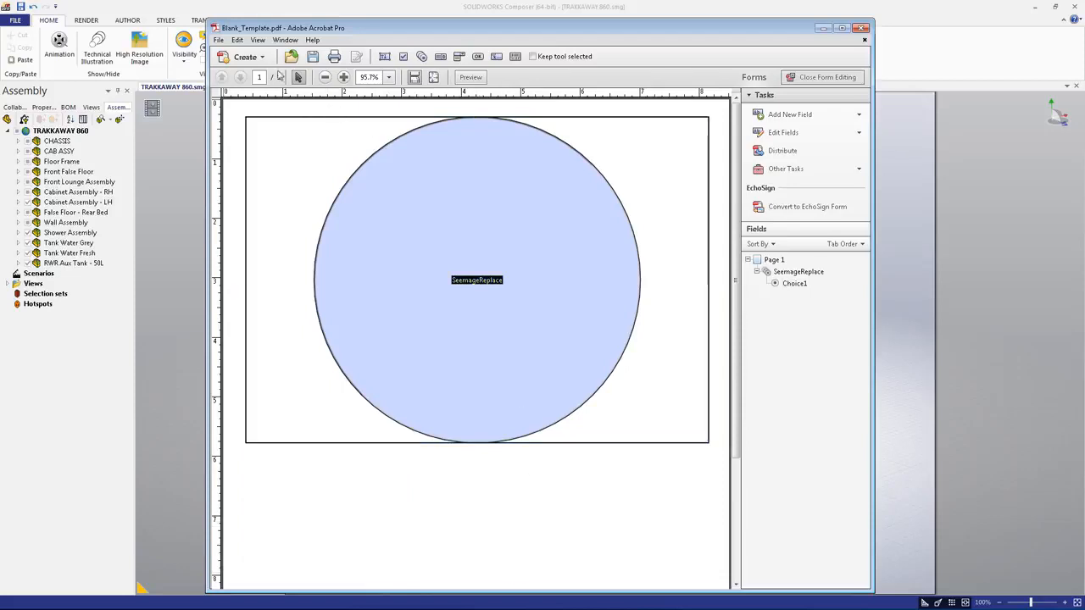
left_click(219, 40)
left_click(242, 88)
left_click(821, 30)
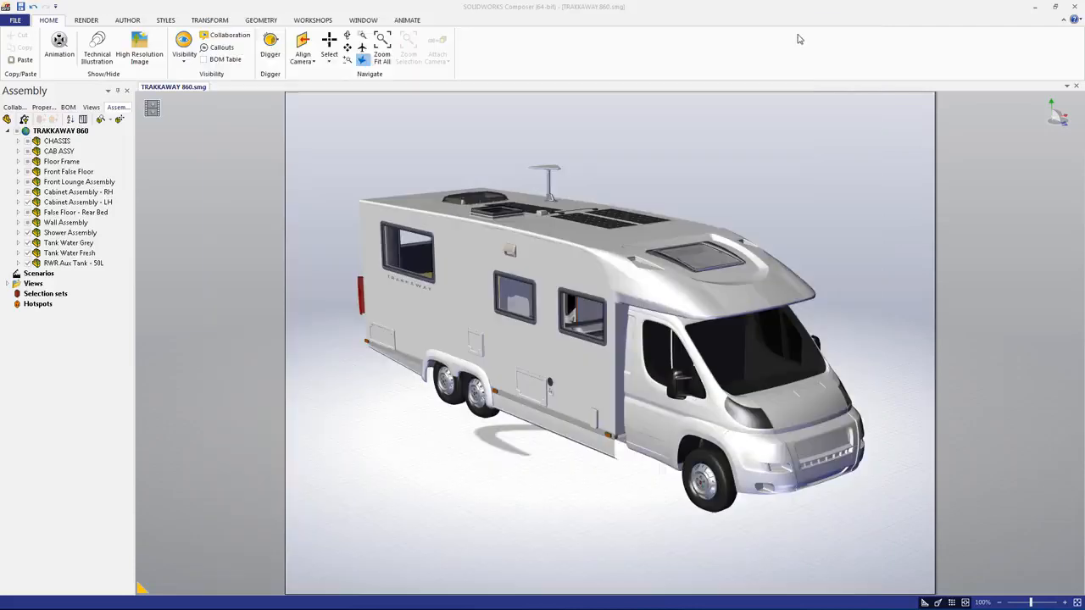
- Set up publishing the motorhome to PDF with Blank_Template.pdf from the Desktop as the custom template
left_click(27, 23)
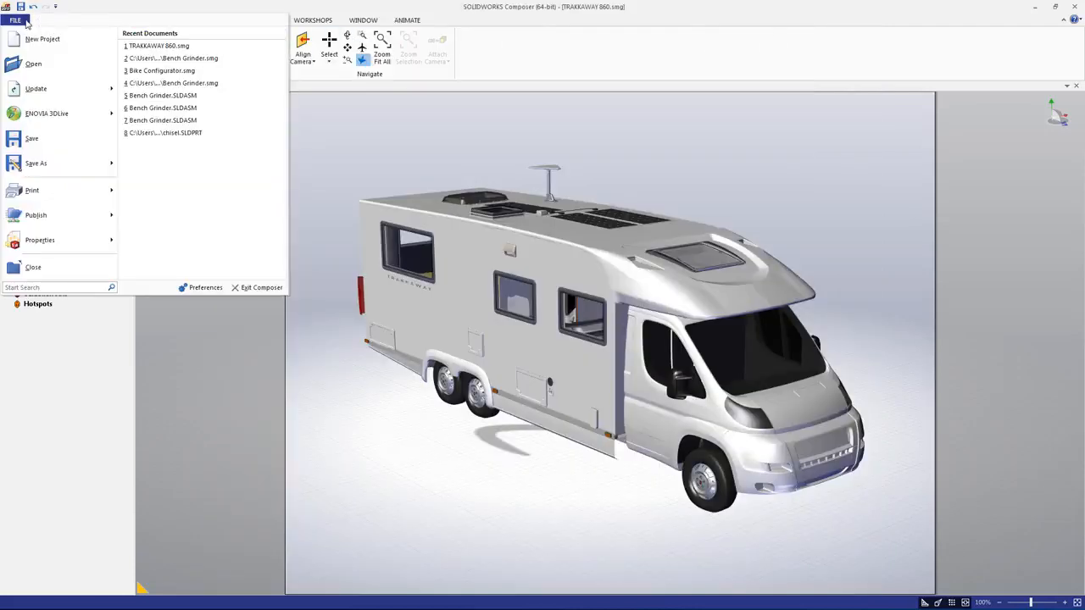
mouse_move(55, 219)
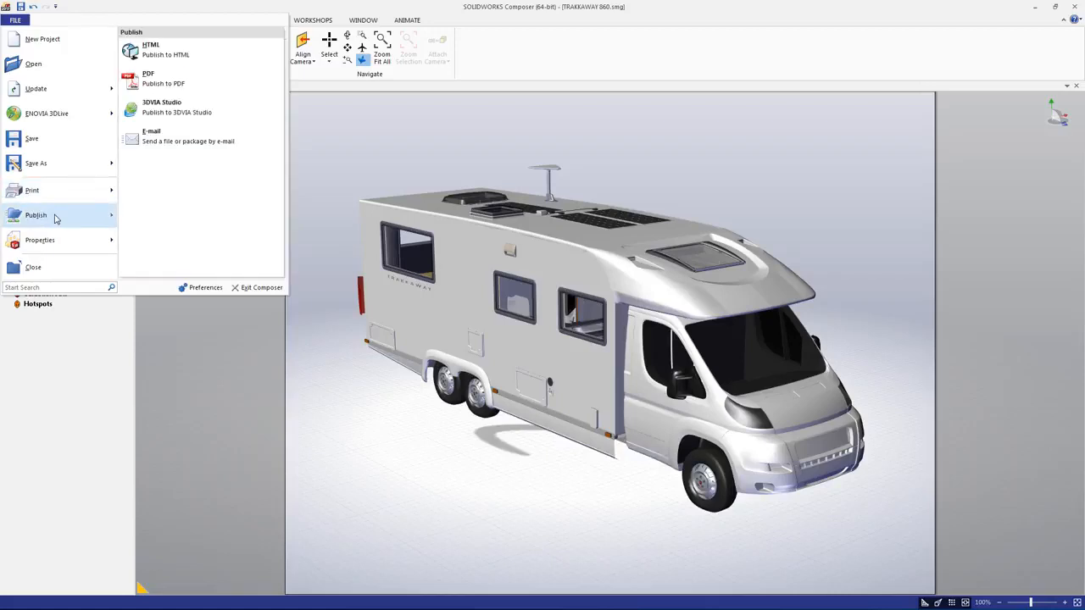
left_click(160, 83)
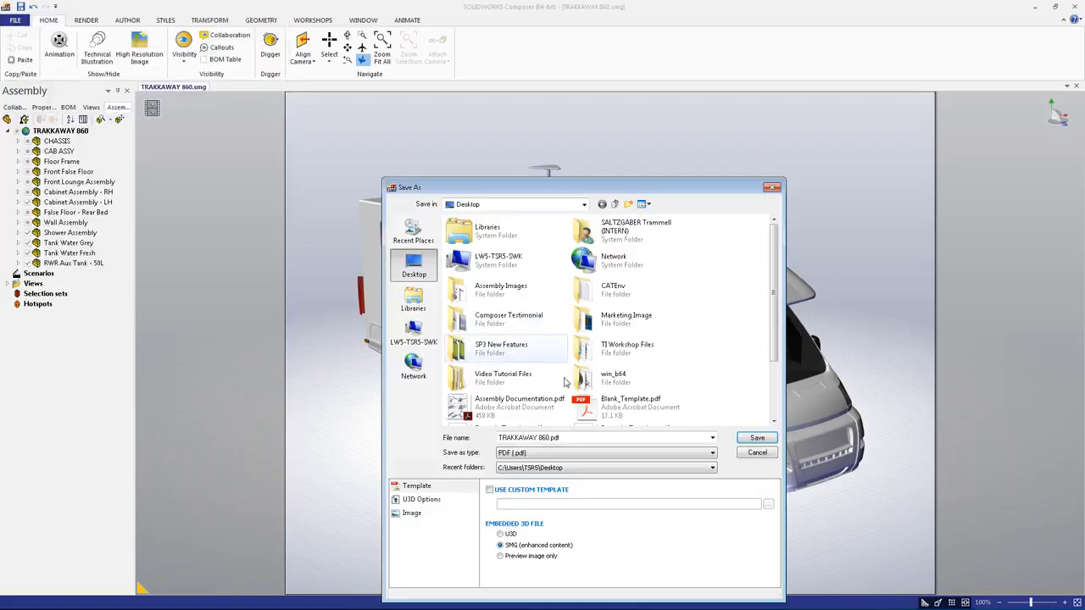
left_click(490, 490)
left_click(768, 504)
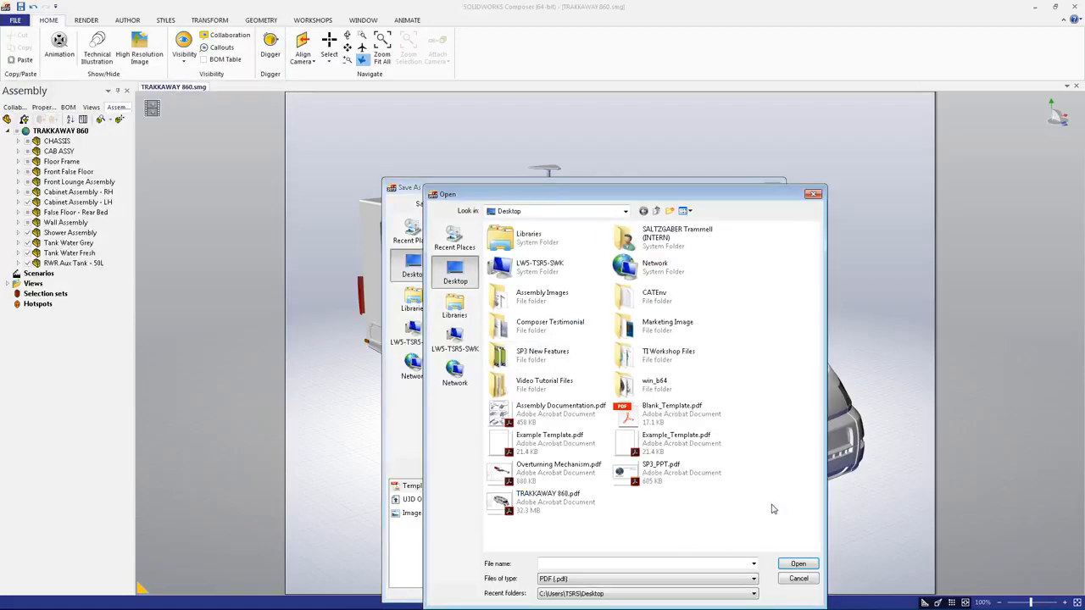
left_click(678, 410)
left_click(796, 564)
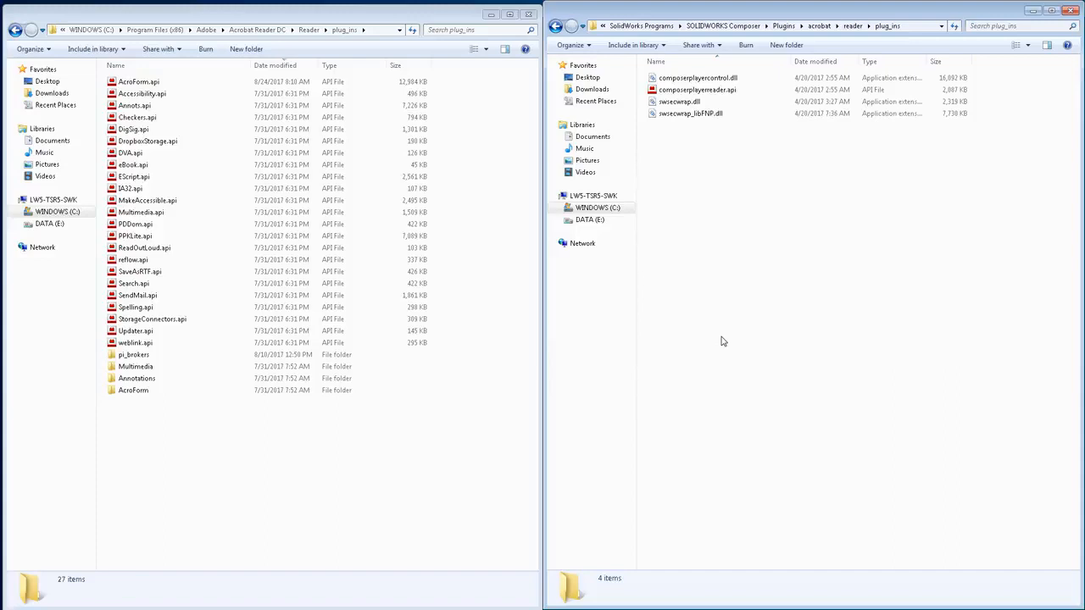
- Copy all four Composer reader plug-in files into the Acrobat Reader DC plug_ins folder
left_click(698, 77)
left_click(691, 114, "shift")
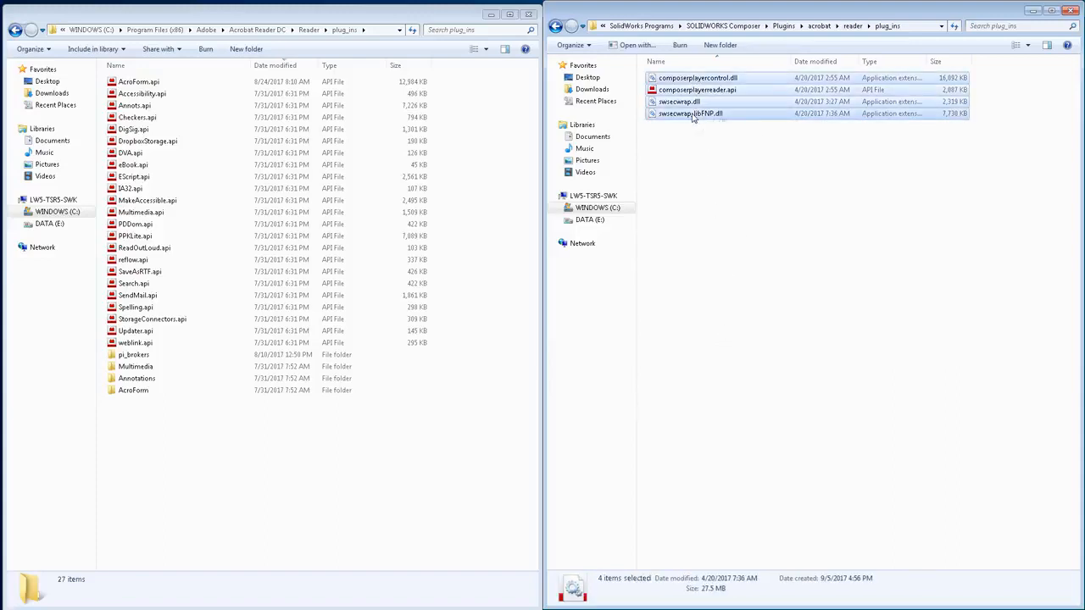
right_click(691, 116)
left_click(723, 180)
right_click(363, 432)
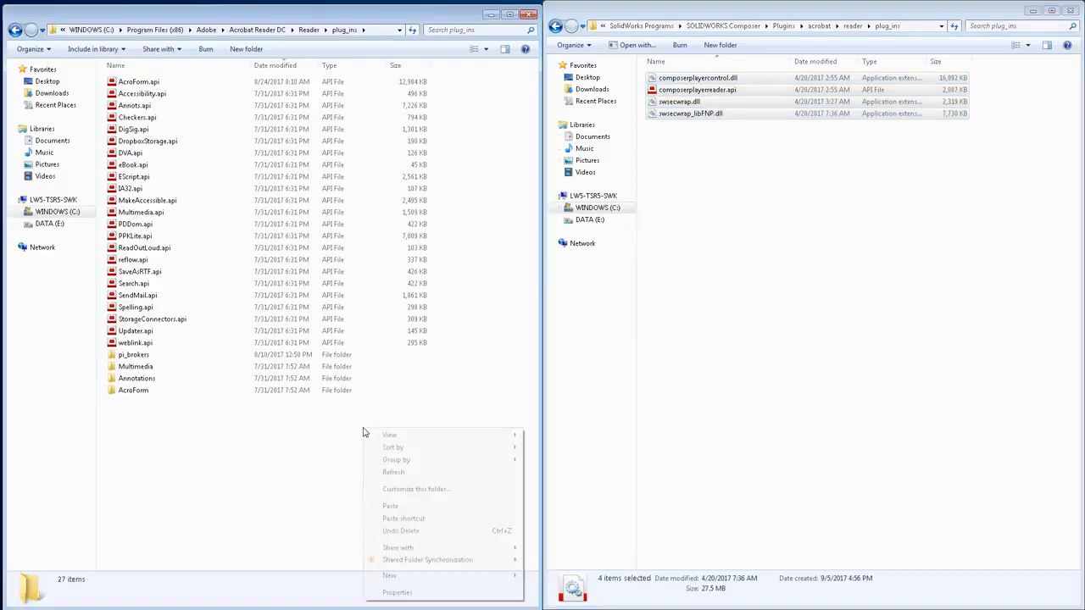
left_click(405, 506)
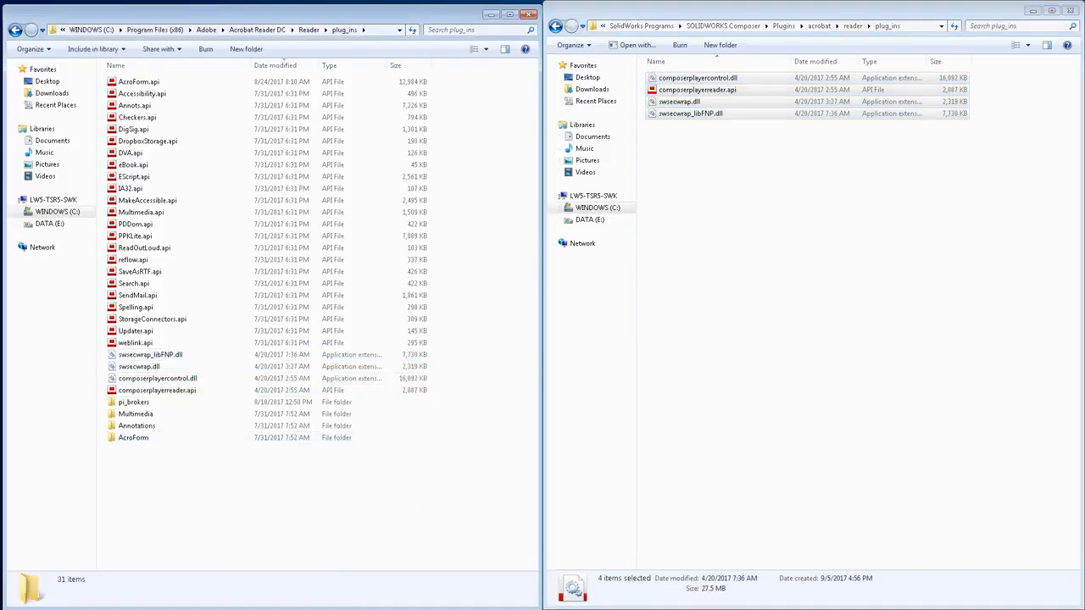
- Open TRAKKAWAY 860_1.pdf in Acrobat Reader and make sure Protected Mode at startup is disabled in the enhanced security preferences
key("alt+Tab")
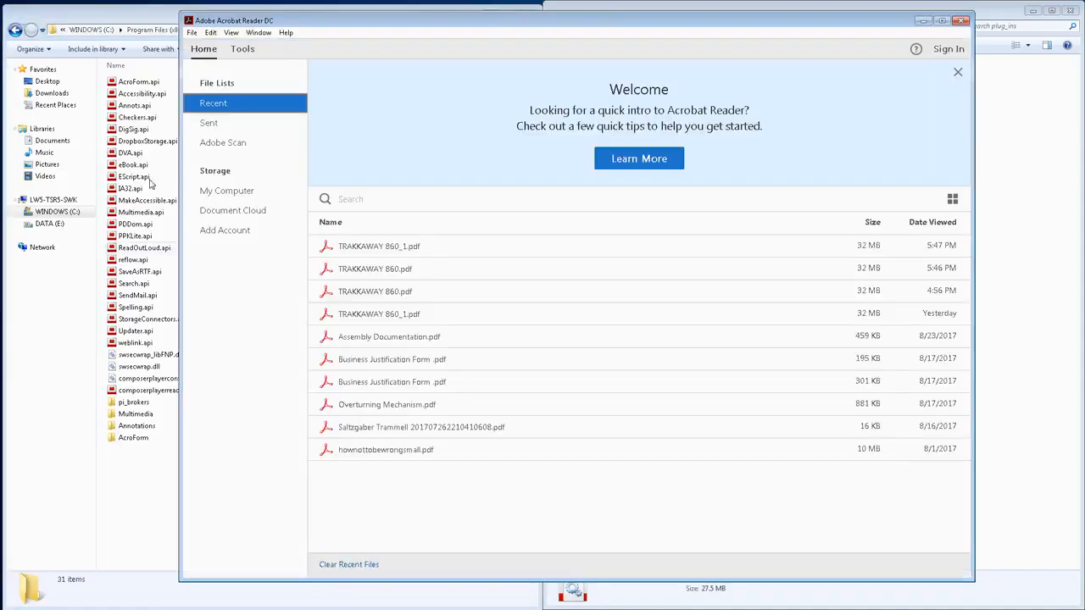
double_click(407, 248)
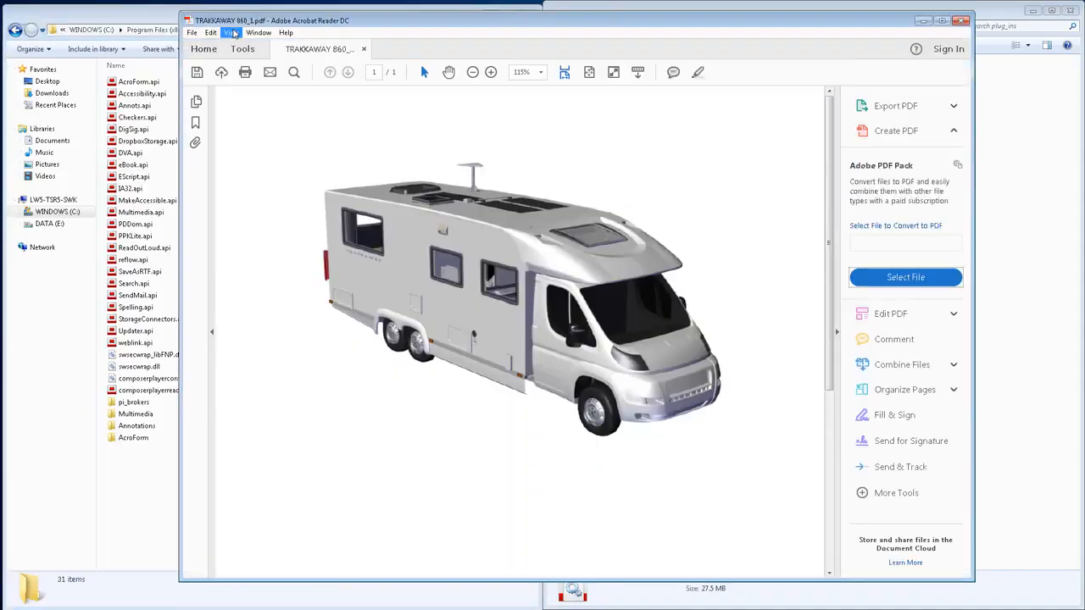
left_click(232, 33)
mouse_move(210, 33)
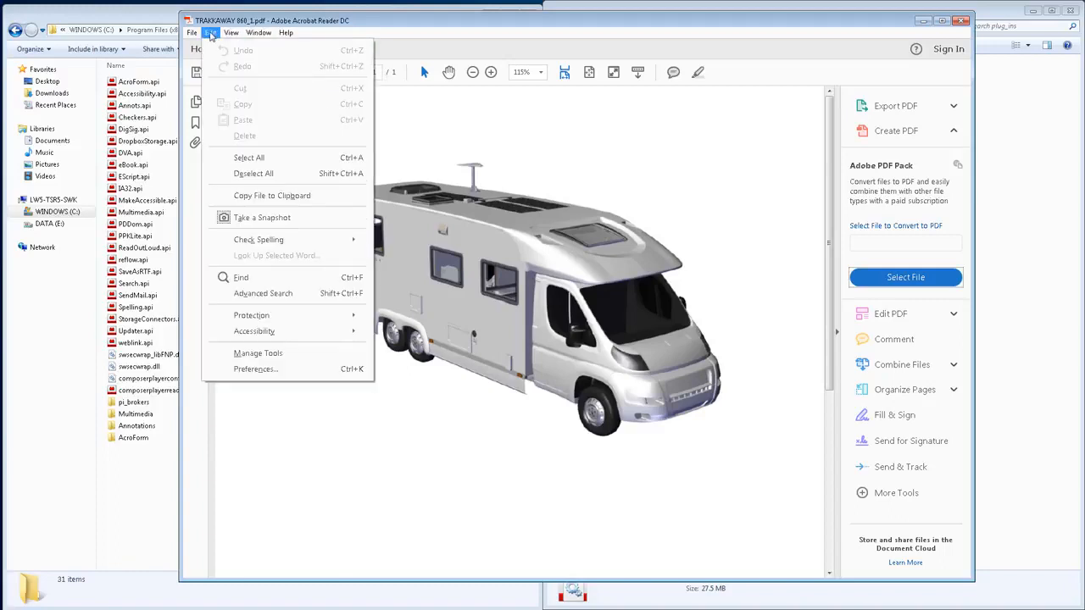
left_click(254, 368)
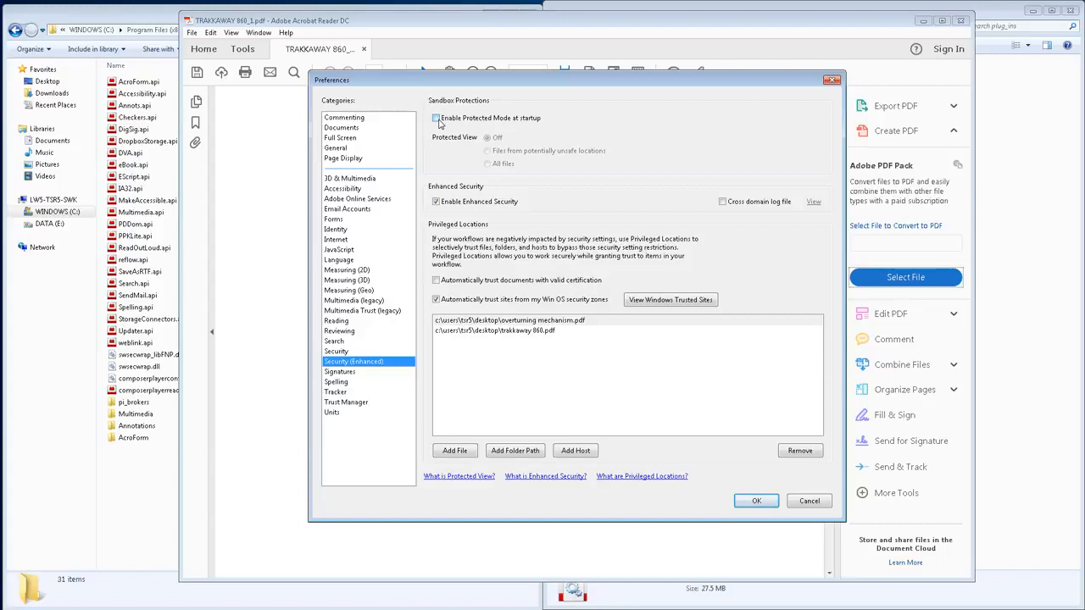
left_click(756, 500)
- Activate the embedded 3D motorhome on the PDF page and orbit it to another viewing angle
left_click(523, 359)
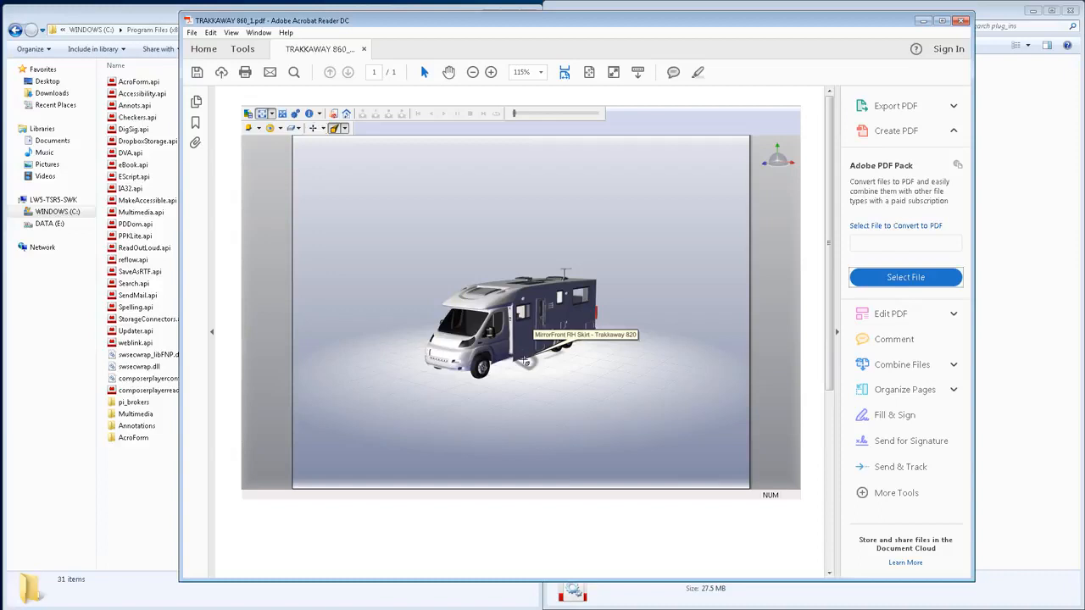
left_click_drag(523, 359, 598, 371)
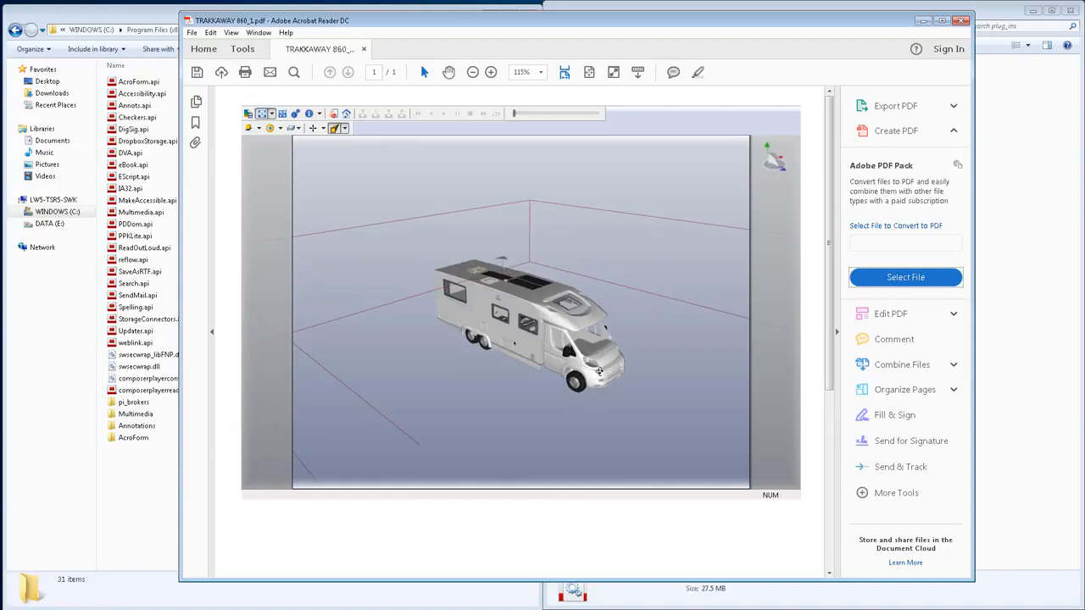